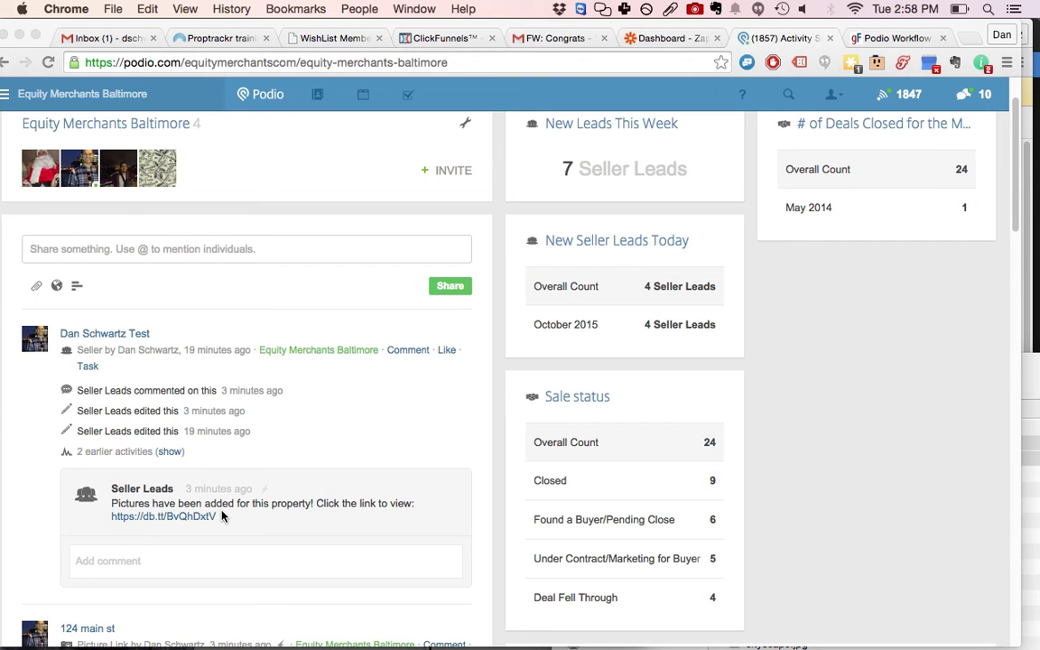
# Step: Open the test seller lead from the activity feed and scroll to its Pictures Link field
pyautogui.click(131, 335)
pyautogui.scroll(-3, 379, 307)
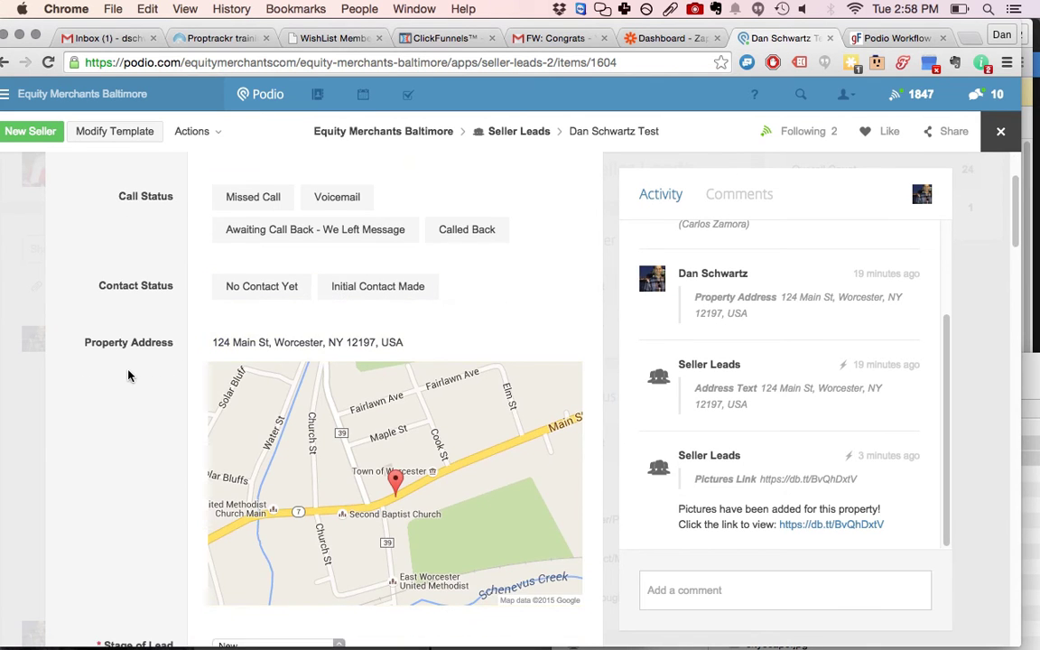
pyautogui.scroll(-10, 122, 375)
pyautogui.scroll(-8, 126, 375)
pyautogui.scroll(2, 151, 360)
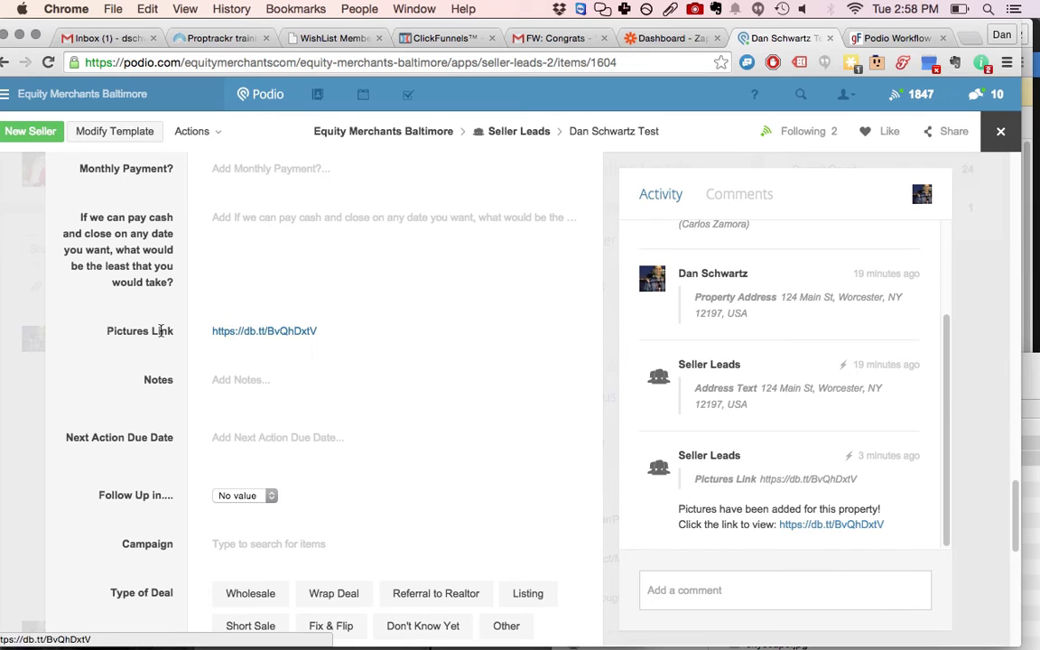
pyautogui.scroll(1, 95, 413)
pyautogui.scroll(10, 94, 415)
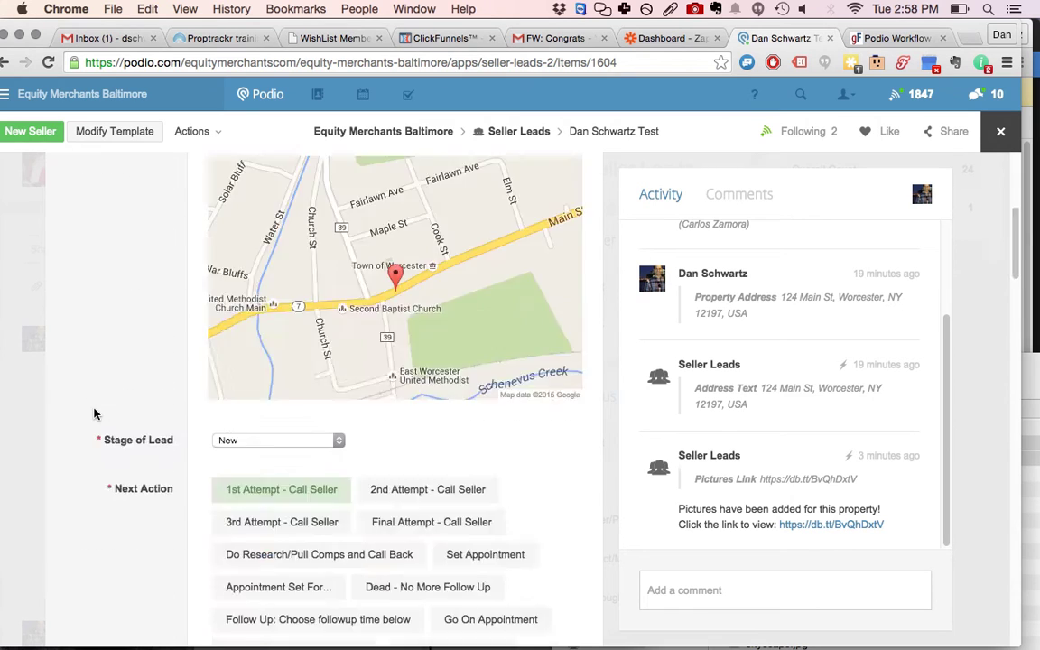
pyautogui.scroll(-4, 151, 361)
pyautogui.scroll(-10, 183, 335)
pyautogui.scroll(15, 163, 348)
# Step: Close the lead, open the Pictures app, and preview the first property's picture record
pyautogui.click(24, 298)
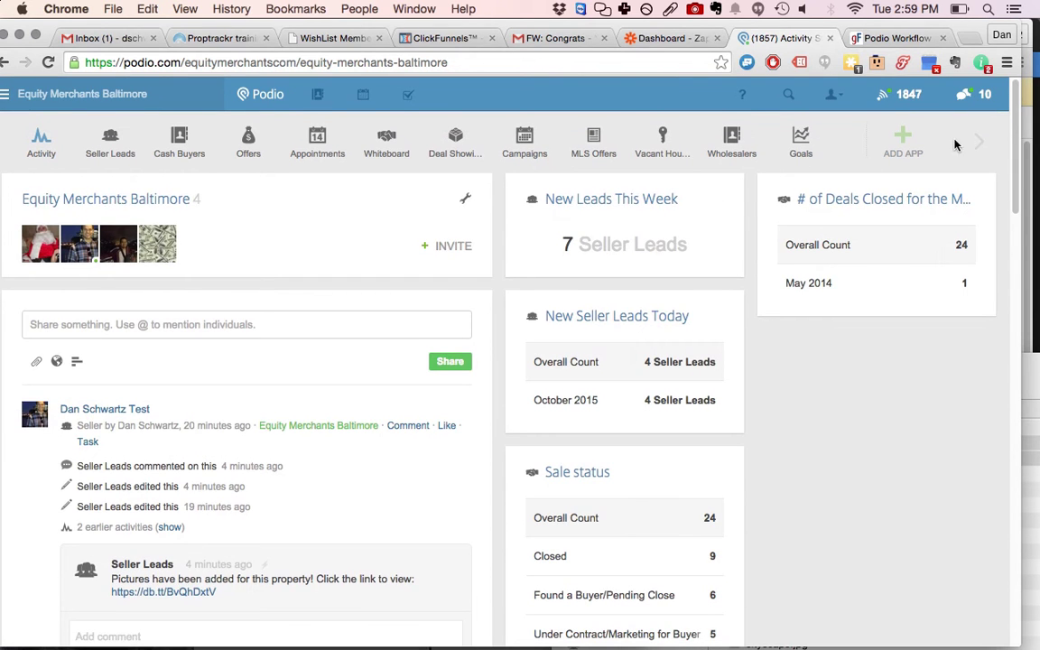
pyautogui.click(977, 144)
pyautogui.click(249, 190)
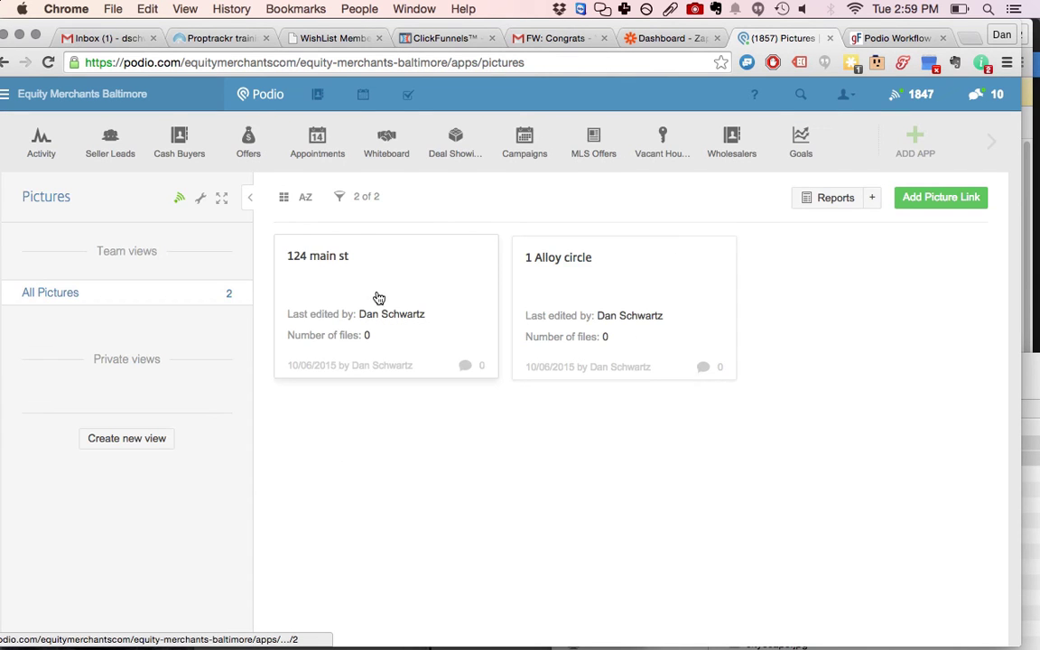
pyautogui.click(355, 281)
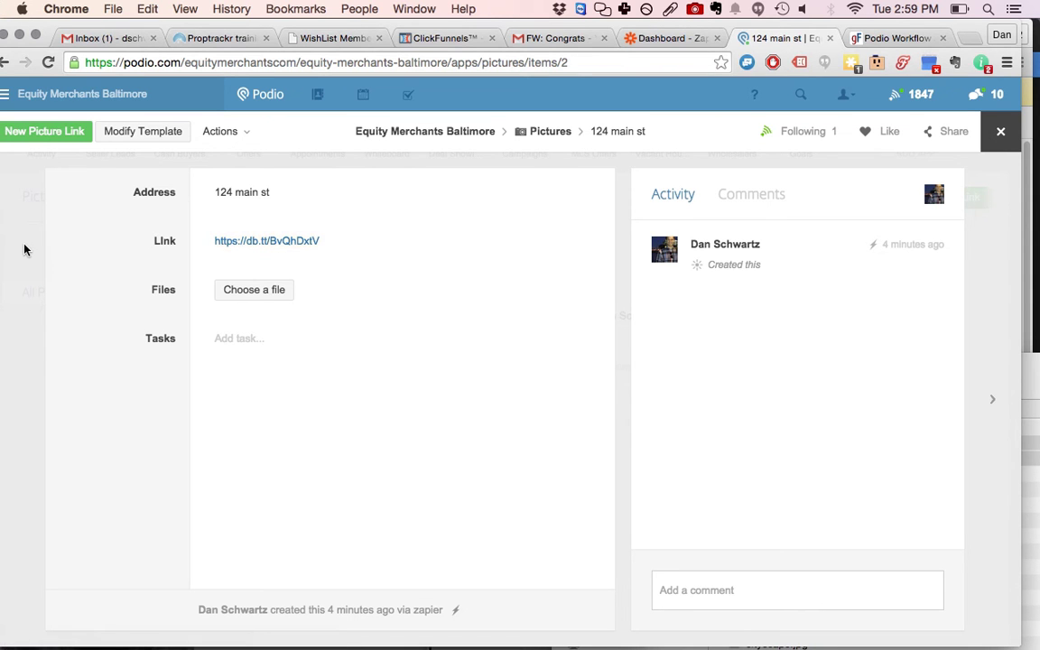
pyautogui.click(24, 250)
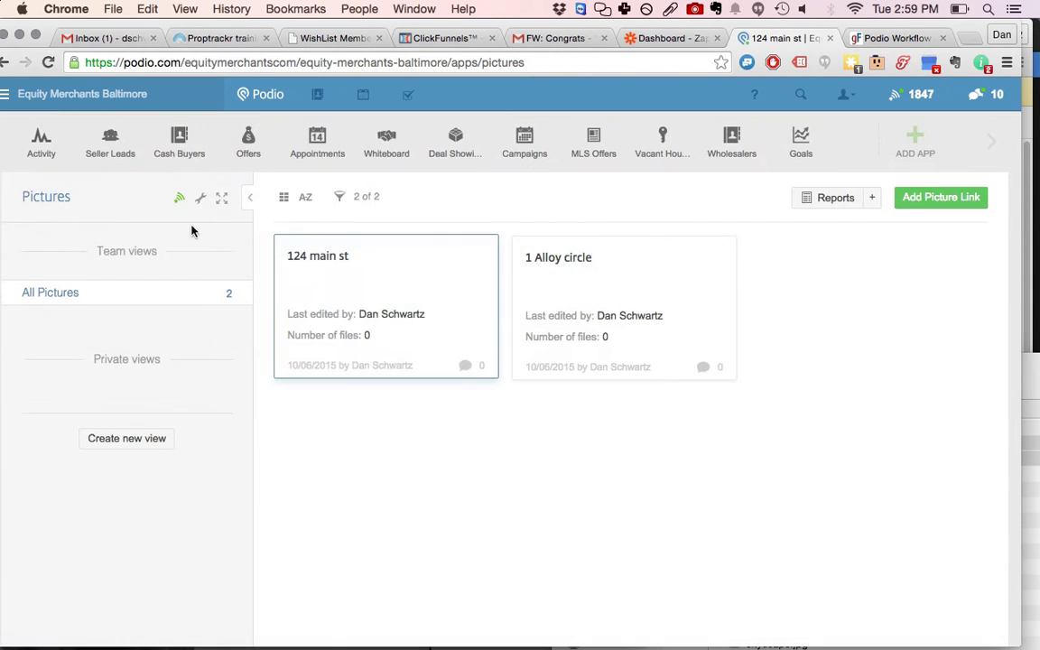
# Step: Open the Seller Leads app, showing 449 of 727 leads with the test seller on top
pyautogui.click(113, 152)
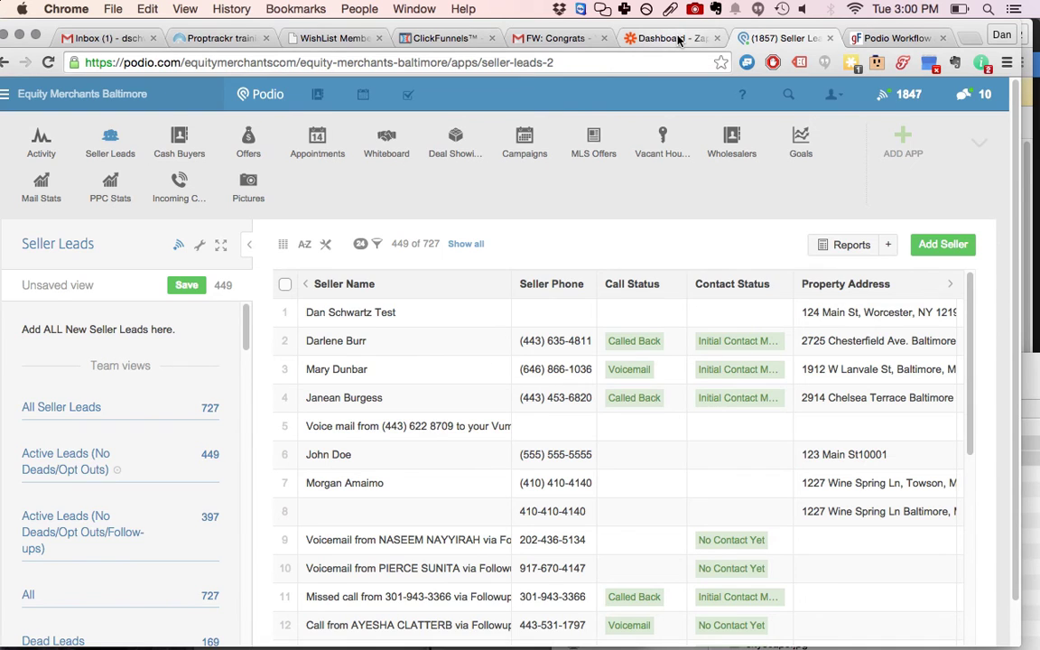
# Step: Open the Dropbox Link to Podio zap in Zapier and scroll through its /Property Files trigger
pyautogui.click(678, 41)
pyautogui.scroll(-1, 264, 292)
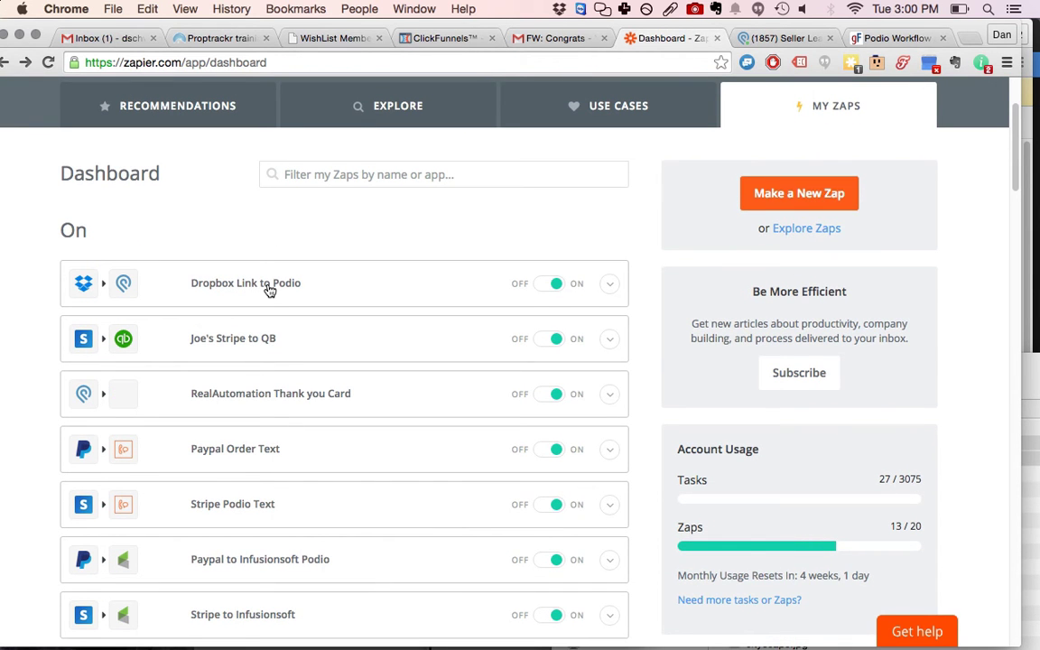
pyautogui.click(269, 290)
pyautogui.scroll(-1, 241, 288)
pyautogui.scroll(-1, 354, 215)
pyautogui.scroll(2, 408, 347)
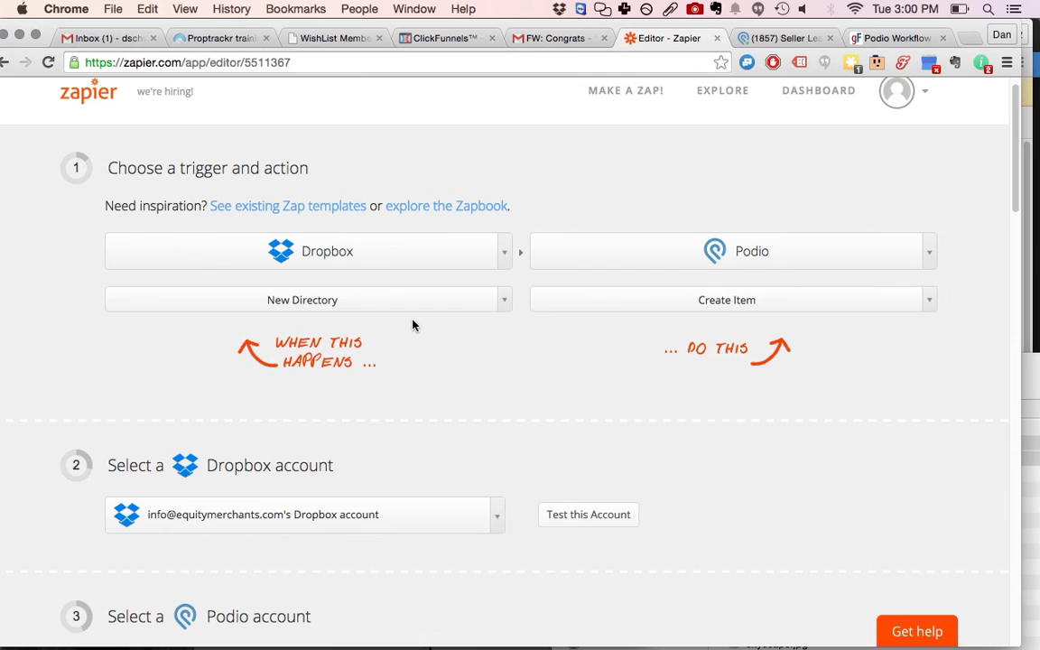
pyautogui.scroll(-5, 482, 367)
pyautogui.scroll(-2, 402, 289)
pyautogui.scroll(-4, 415, 341)
pyautogui.scroll(-1, 246, 352)
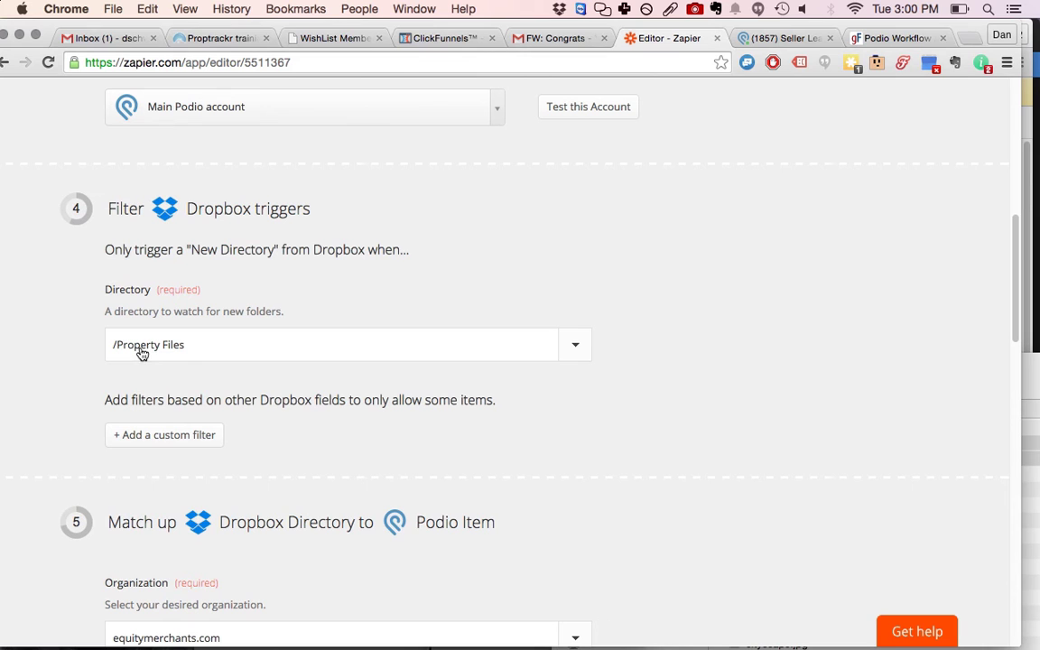
pyautogui.scroll(-1, 72, 367)
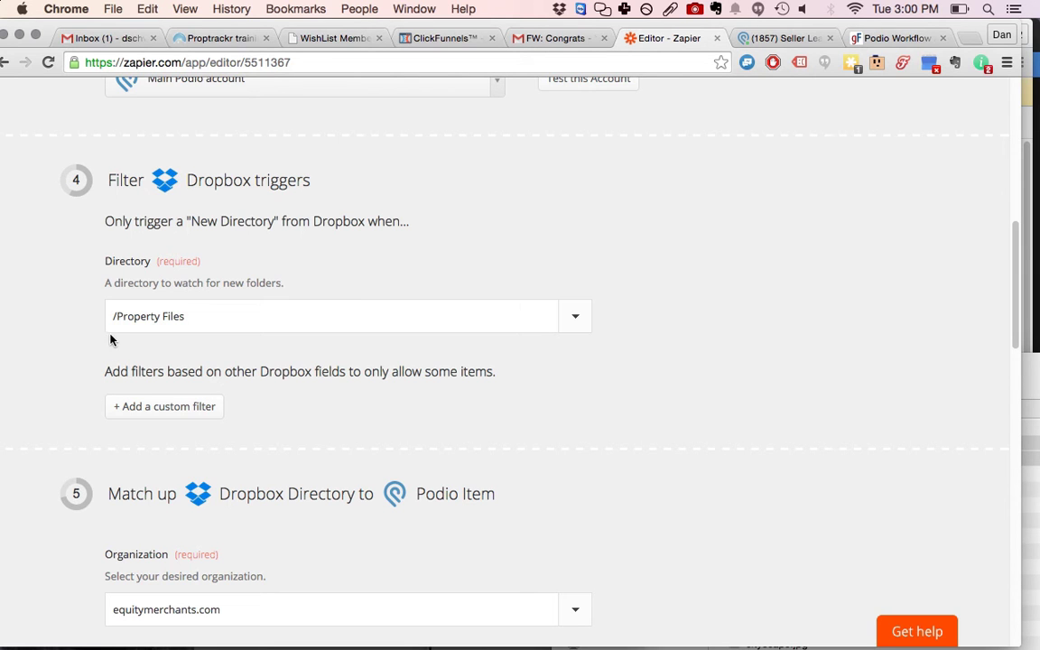
# Step: Confirm the Dropbox trigger watches /Property Files and scroll down to the Podio action
pyautogui.click(169, 319)
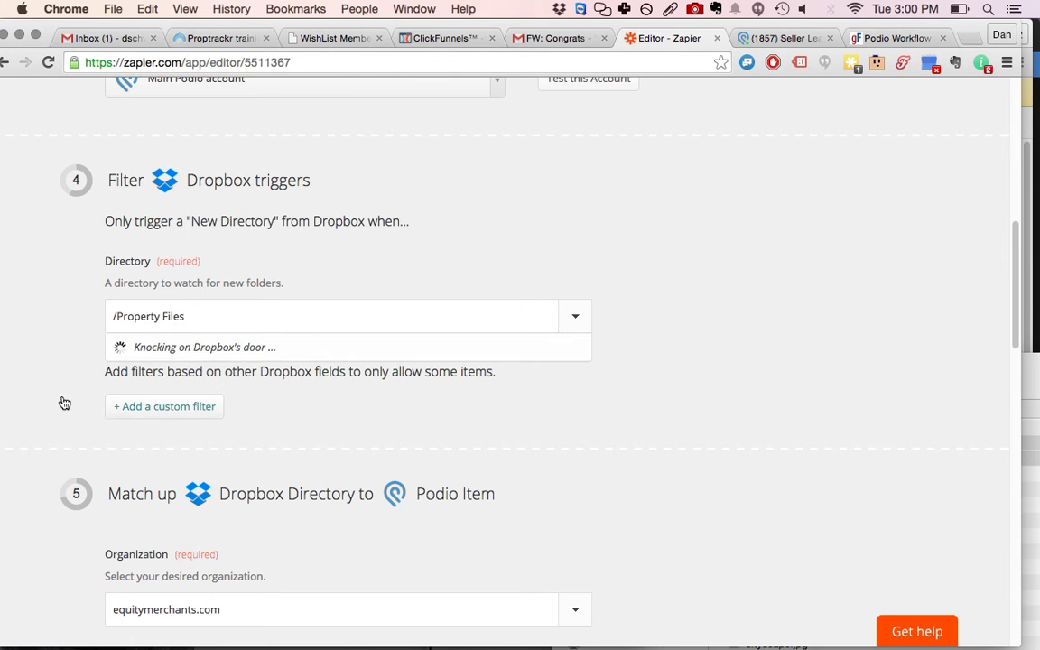
pyautogui.scroll(-1, 74, 363)
pyautogui.click(52, 351)
pyautogui.scroll(-3, 82, 353)
pyautogui.scroll(-3, 79, 261)
pyautogui.scroll(-1, 79, 260)
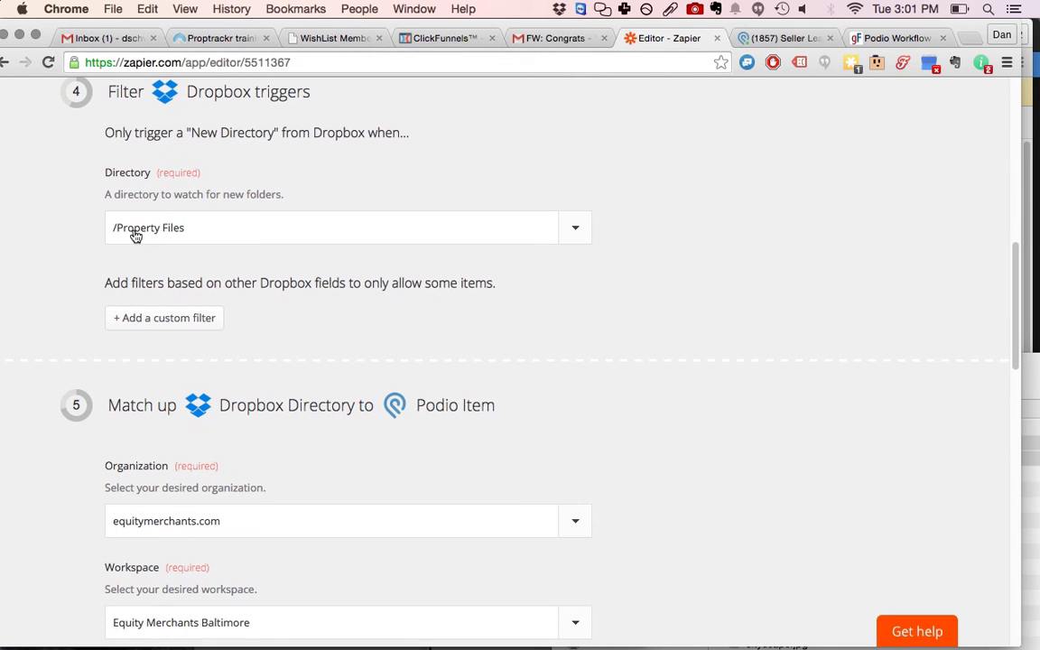
pyautogui.scroll(-5, 74, 252)
pyautogui.scroll(3, 76, 251)
pyautogui.scroll(-6, 75, 250)
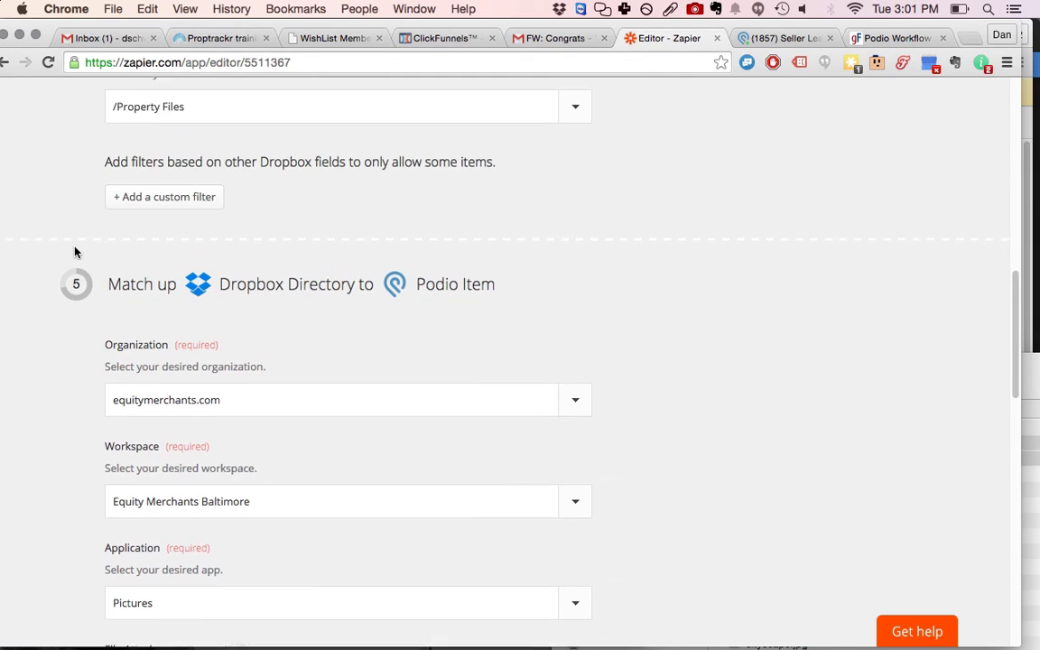
pyautogui.scroll(-5, 76, 250)
pyautogui.scroll(-3, 230, 314)
# Step: Confirm the action targets Pictures with Folder Name mapped to Address, then open Podio's Pictures app
pyautogui.click(191, 297)
pyautogui.click(134, 297)
pyautogui.scroll(-4, 76, 295)
pyautogui.click(280, 317)
pyautogui.click(280, 363)
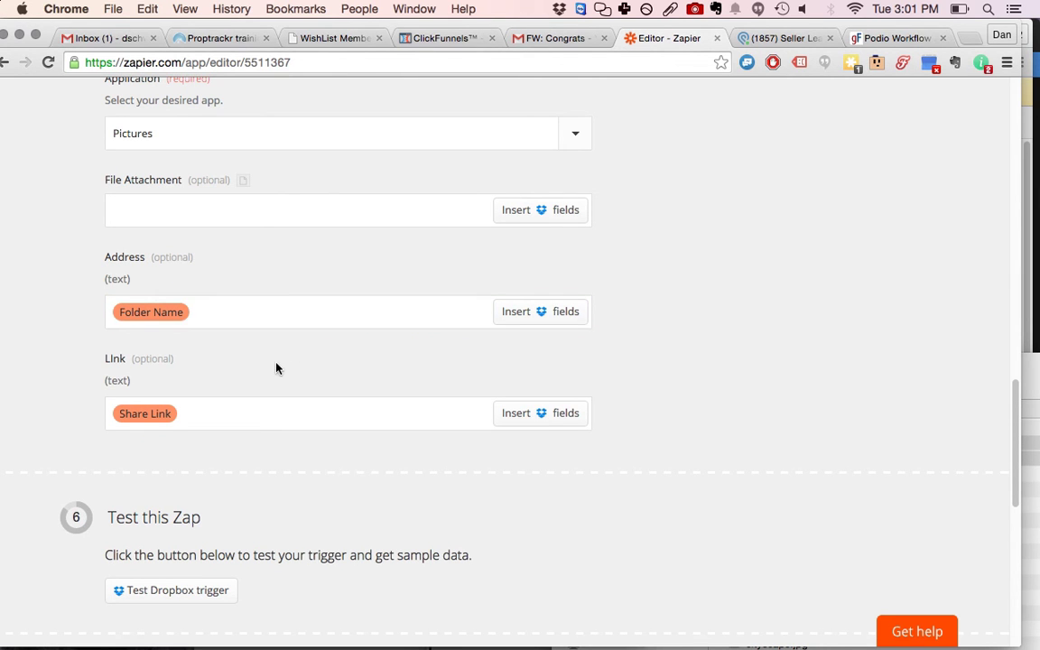
pyautogui.click(763, 38)
pyautogui.click(254, 197)
# Step: View the 124 main st picture record's Dropbox link, then return to the Zap editor
pyautogui.click(392, 291)
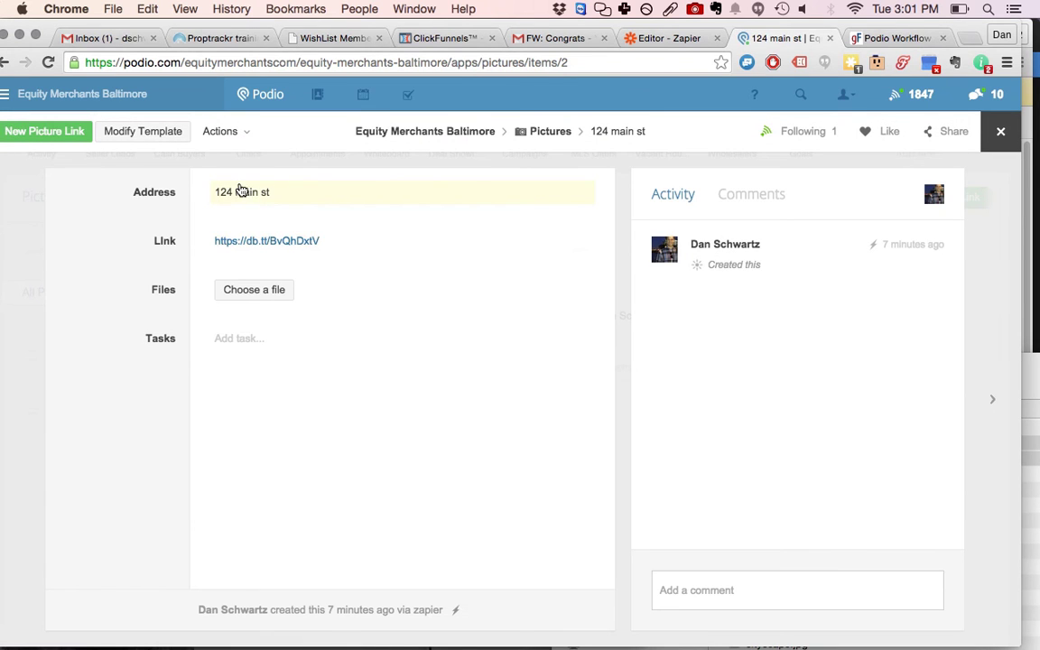
pyautogui.click(663, 37)
pyautogui.scroll(-3, 276, 322)
pyautogui.click(207, 349)
pyautogui.click(559, 354)
pyautogui.scroll(-3, 301, 436)
pyautogui.click(54, 316)
pyautogui.scroll(-5, 54, 310)
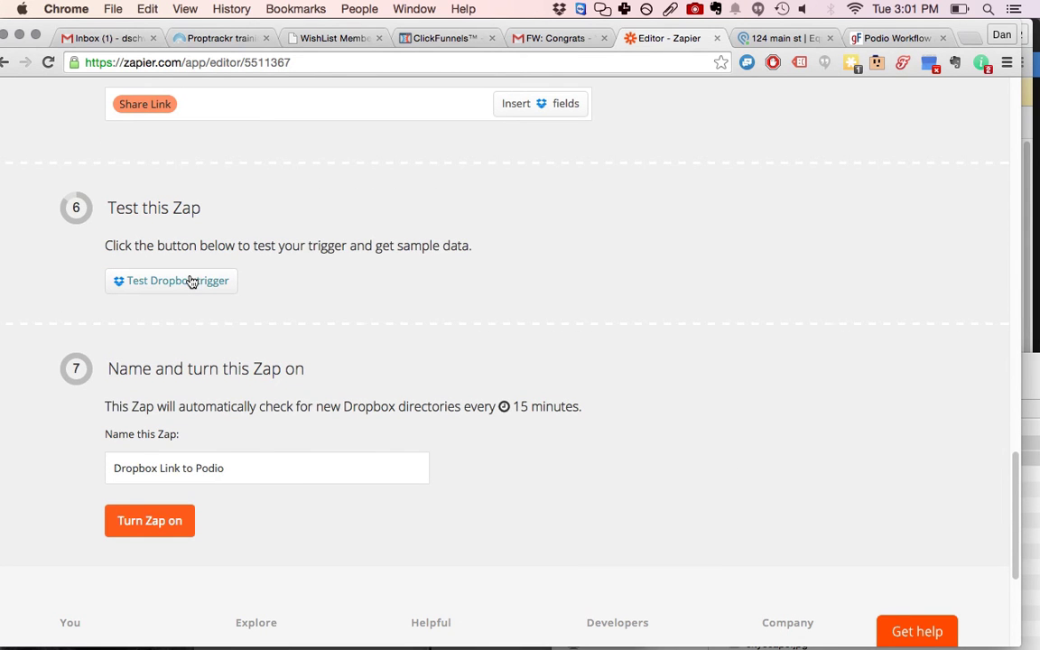
pyautogui.scroll(-5, 344, 280)
pyautogui.scroll(3, 409, 320)
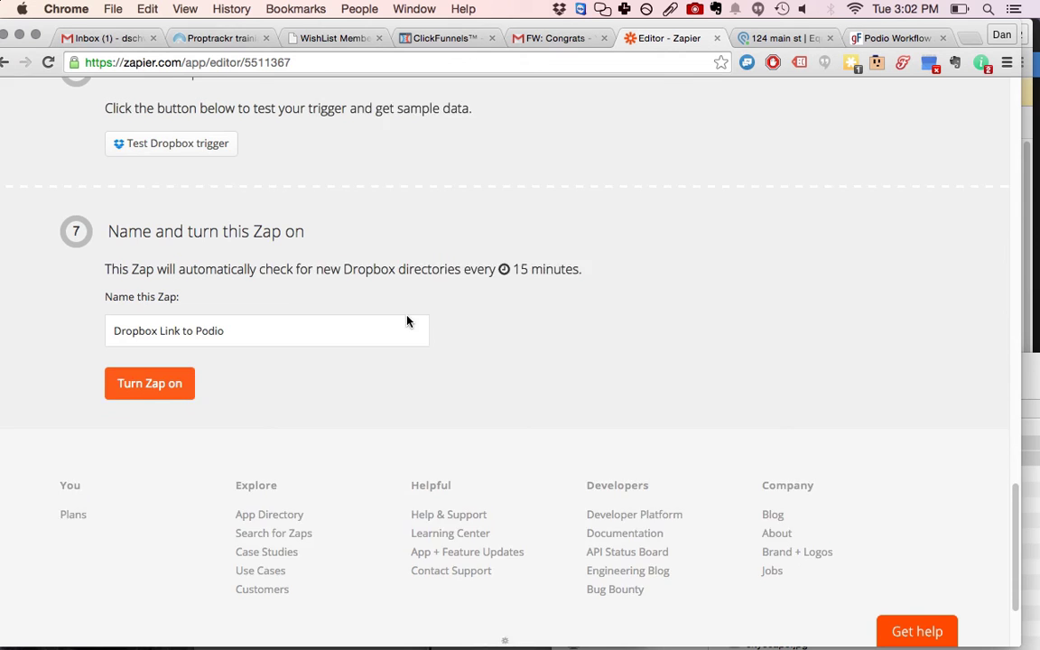
pyautogui.scroll(1, 551, 248)
# Step: Close the 124 main st picture item in Podio and expand the workspace app bar
pyautogui.click(769, 38)
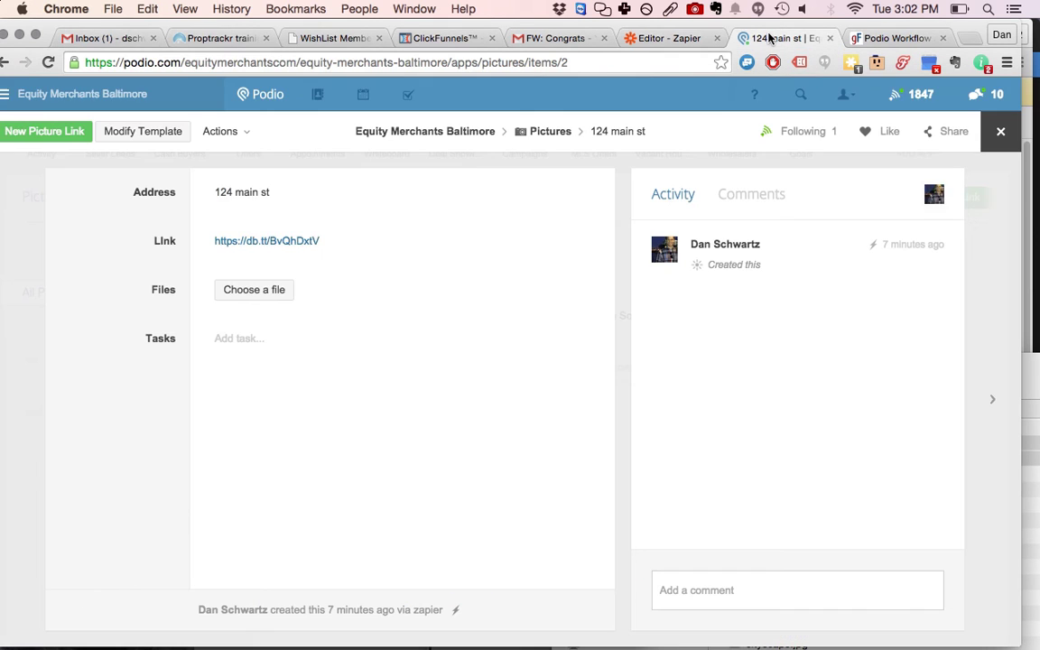
pyautogui.click(19, 231)
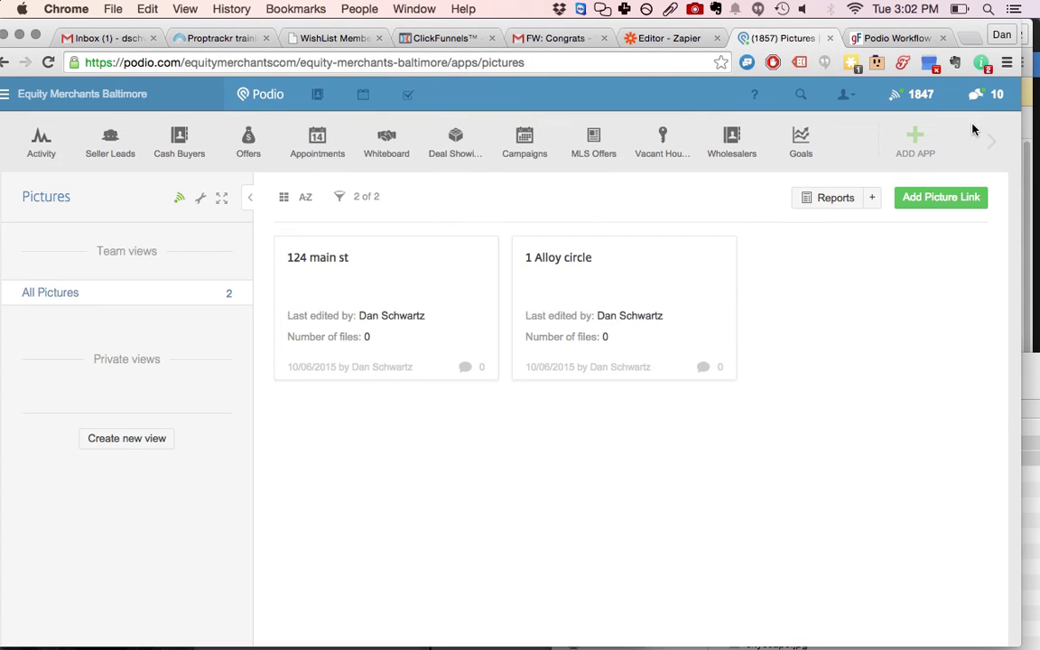
pyautogui.click(985, 146)
# Step: Inspect the Seller Leads Address Text flow without saving, then show the Picture Link to Seller Lead flow
pyautogui.click(880, 38)
pyautogui.scroll(-2, 240, 318)
pyautogui.click(213, 247)
pyautogui.click(492, 211)
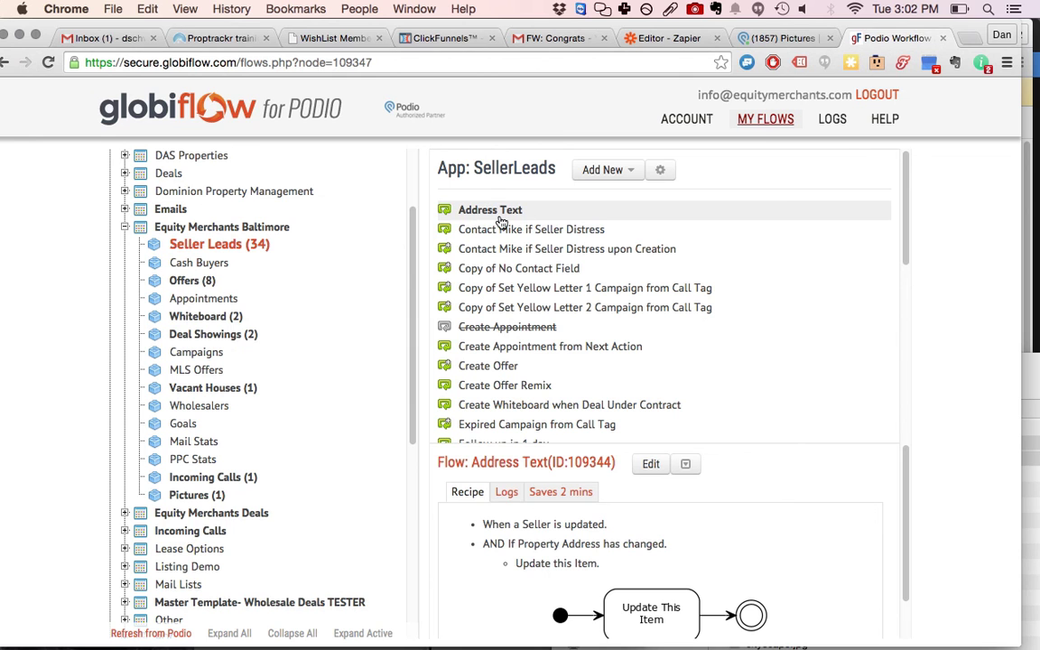
pyautogui.click(643, 464)
pyautogui.scroll(-1, 457, 280)
pyautogui.scroll(-4, 470, 368)
pyautogui.click(384, 362)
pyautogui.click(409, 364)
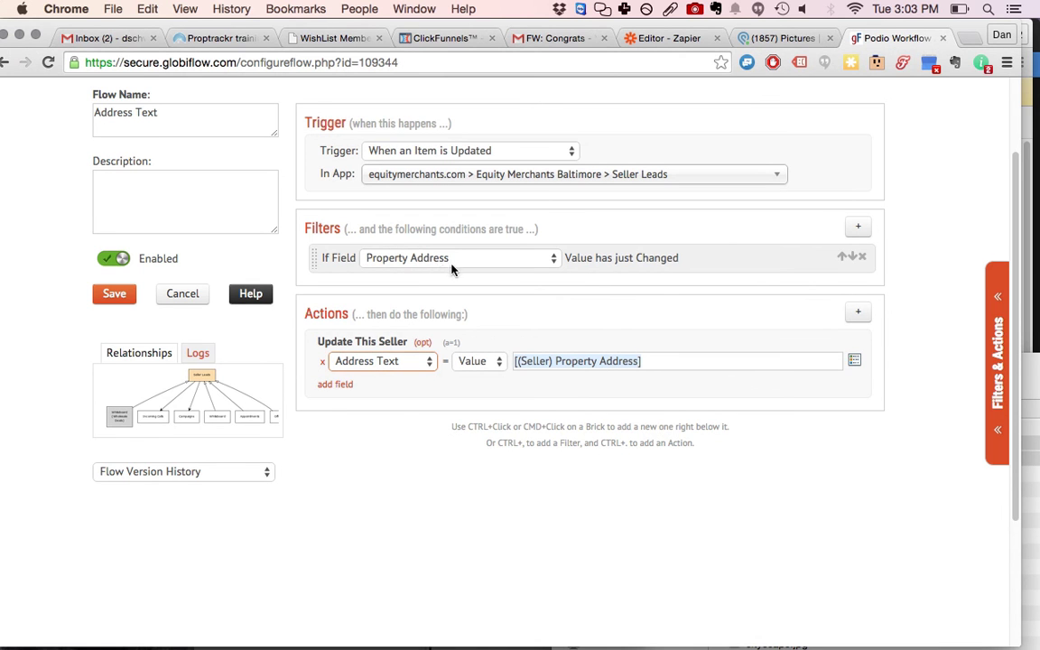
pyautogui.click(183, 295)
pyautogui.click(203, 472)
pyautogui.click(560, 211)
# Step: Open the Picture Link to Seller Lead flow and check it searches Seller Leads by Address Text
pyautogui.click(725, 463)
pyautogui.scroll(-1, 456, 237)
pyautogui.scroll(-2, 485, 271)
pyautogui.scroll(-1, 383, 350)
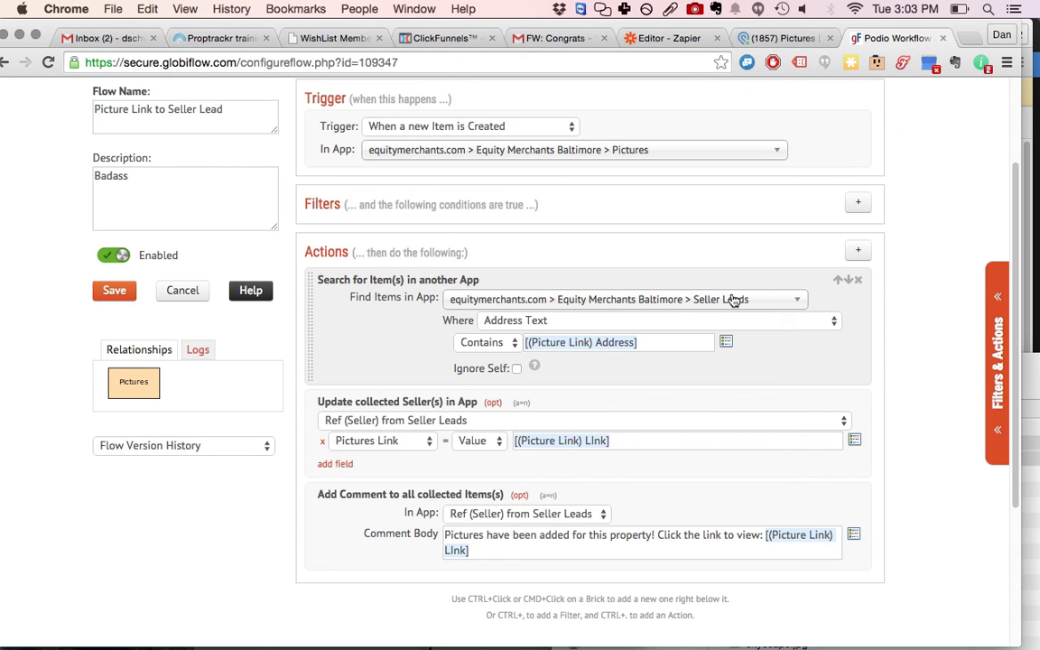
pyautogui.click(608, 325)
pyautogui.click(557, 322)
pyautogui.click(660, 342)
# Step: Compare against the Address value on the 124 main st picture item in Podio
pyautogui.click(753, 40)
pyautogui.click(378, 302)
pyautogui.click(280, 191)
pyautogui.click(127, 197)
pyautogui.click(18, 231)
# Step: Check the flow writes the picture link into the matched seller's Picture Link field
pyautogui.click(863, 38)
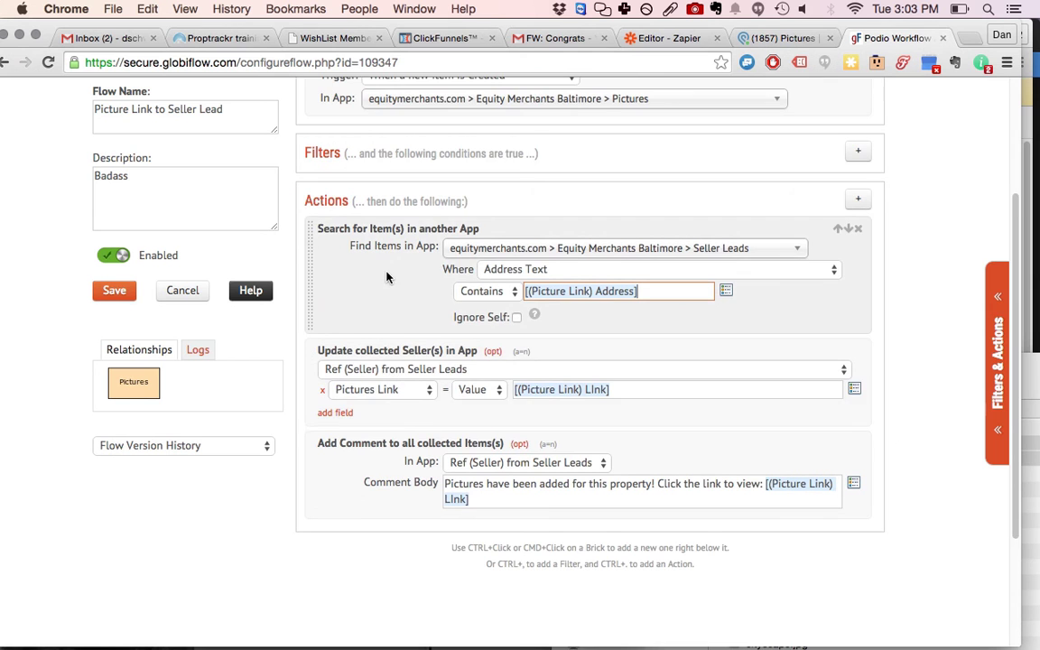
pyautogui.scroll(-2, 386, 277)
pyautogui.click(373, 352)
pyautogui.click(373, 354)
pyautogui.click(636, 352)
pyautogui.click(853, 353)
pyautogui.click(849, 321)
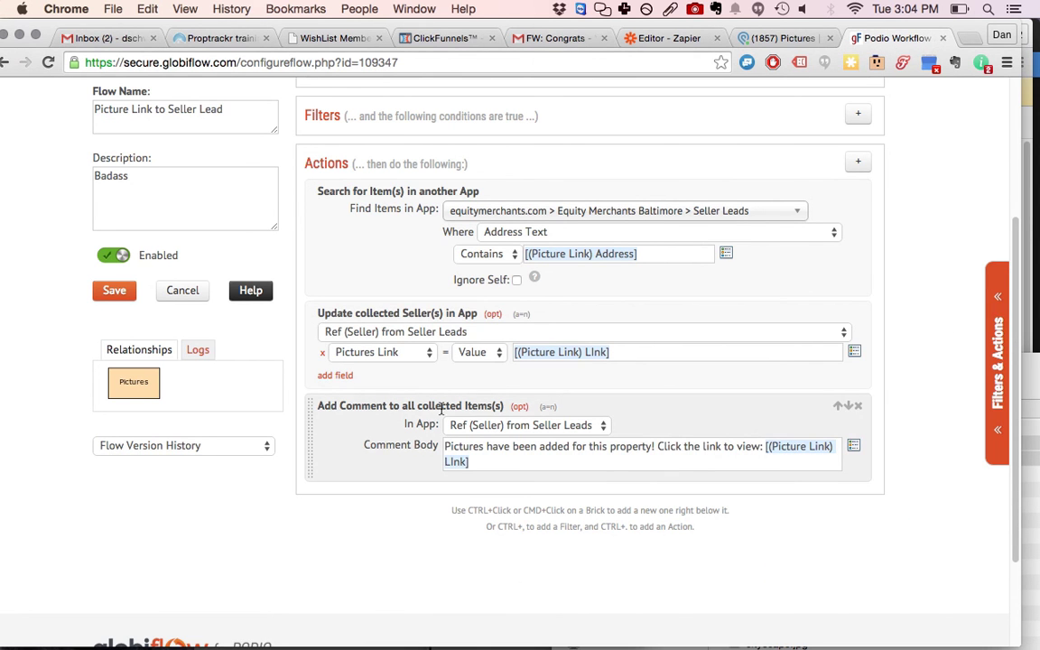
# Step: Open the test seller lead from the activity stream and scroll to its Pictures Link and comment
pyautogui.click(785, 41)
pyautogui.click(42, 135)
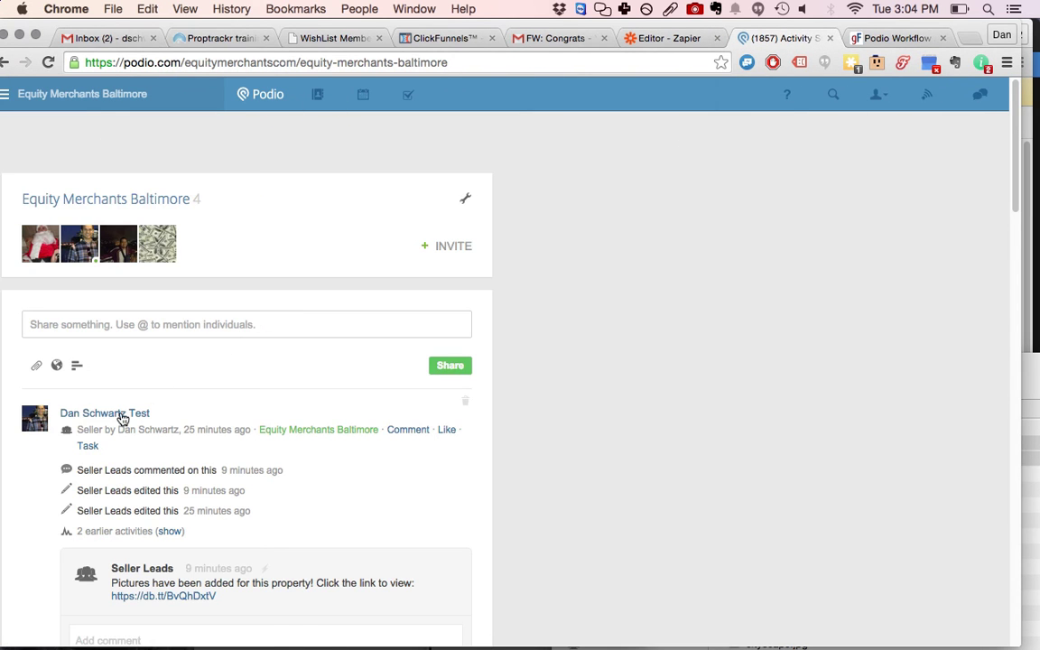
pyautogui.click(120, 413)
pyautogui.scroll(-6, 144, 307)
pyautogui.scroll(3, 133, 311)
pyautogui.scroll(2, 163, 329)
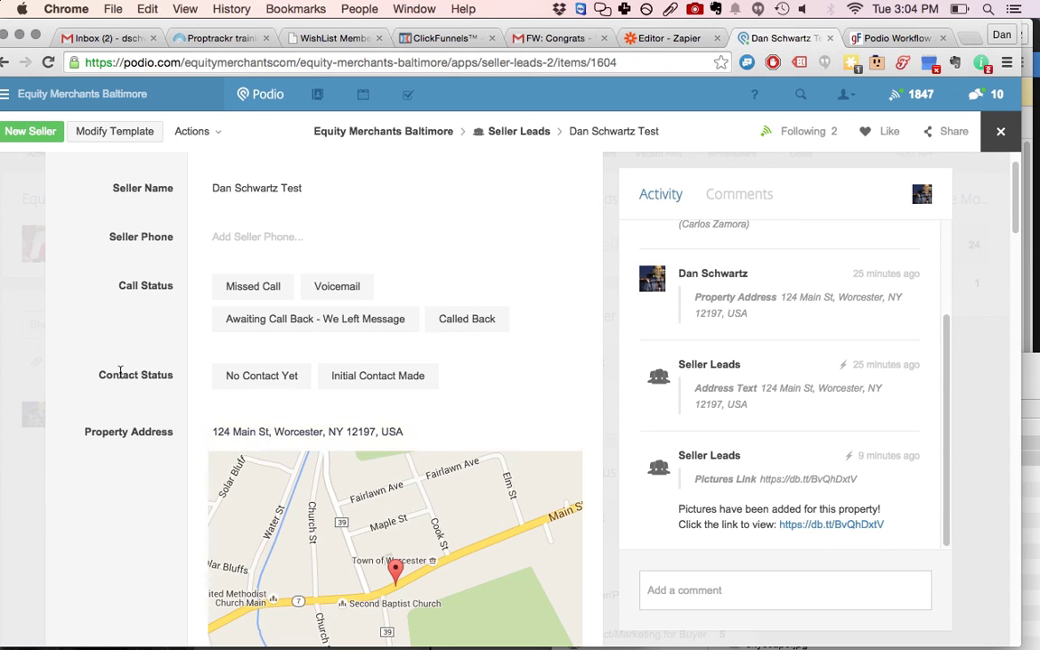
pyautogui.scroll(-5, 135, 361)
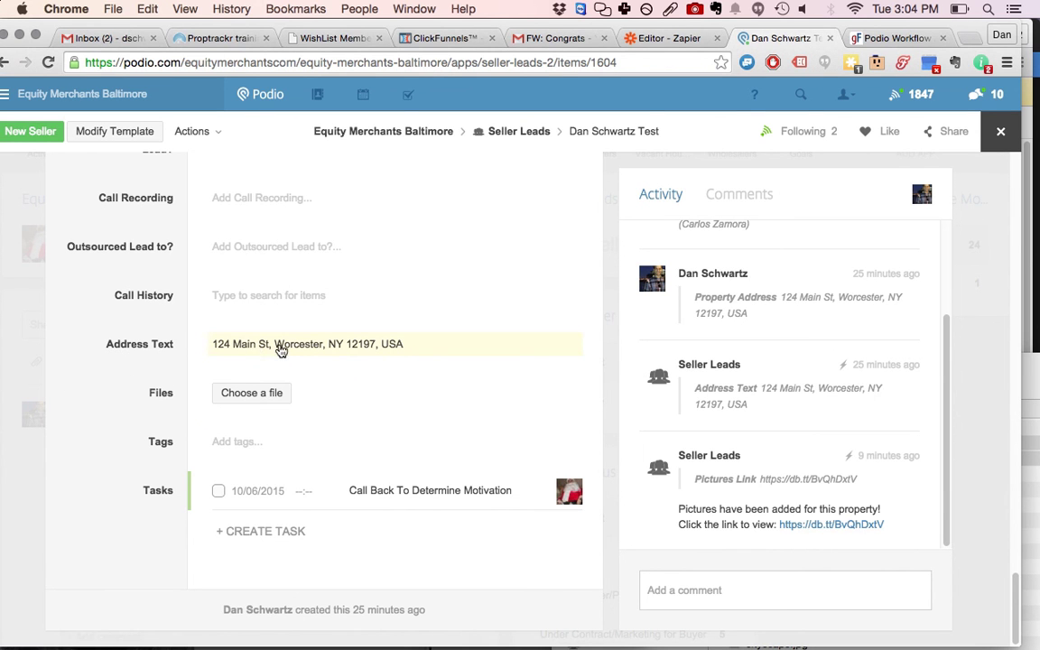
pyautogui.scroll(10, 181, 353)
pyautogui.scroll(-1, 180, 353)
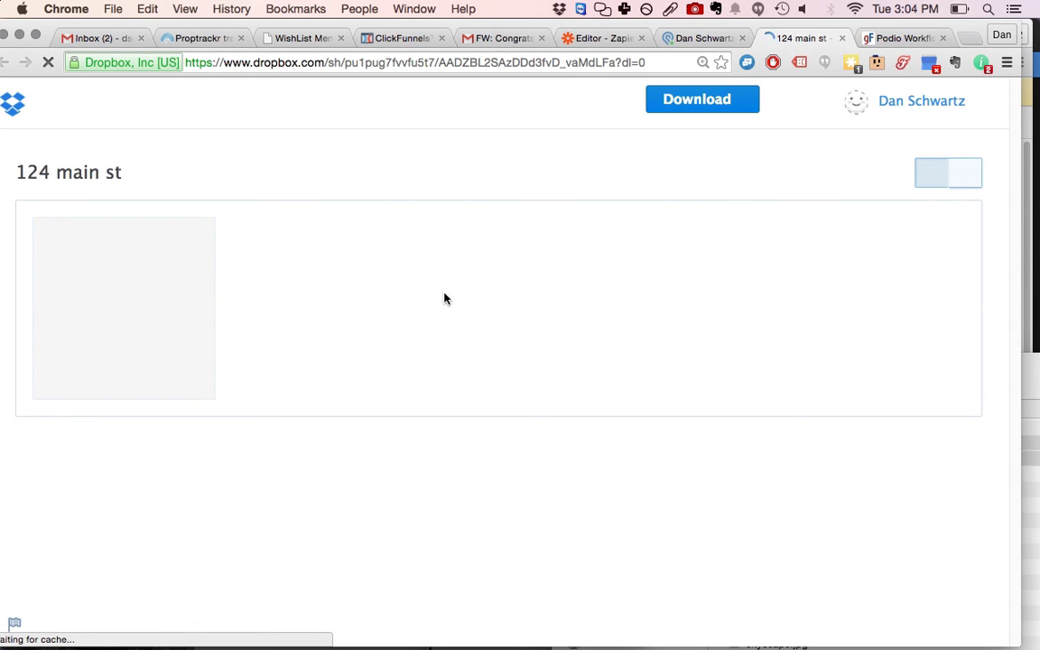
# Step: Copy the shared 124 main st Dropbox folder's web address from the address bar
pyautogui.click(297, 63)
pyautogui.press('super+c')
pyautogui.click(454, 227)
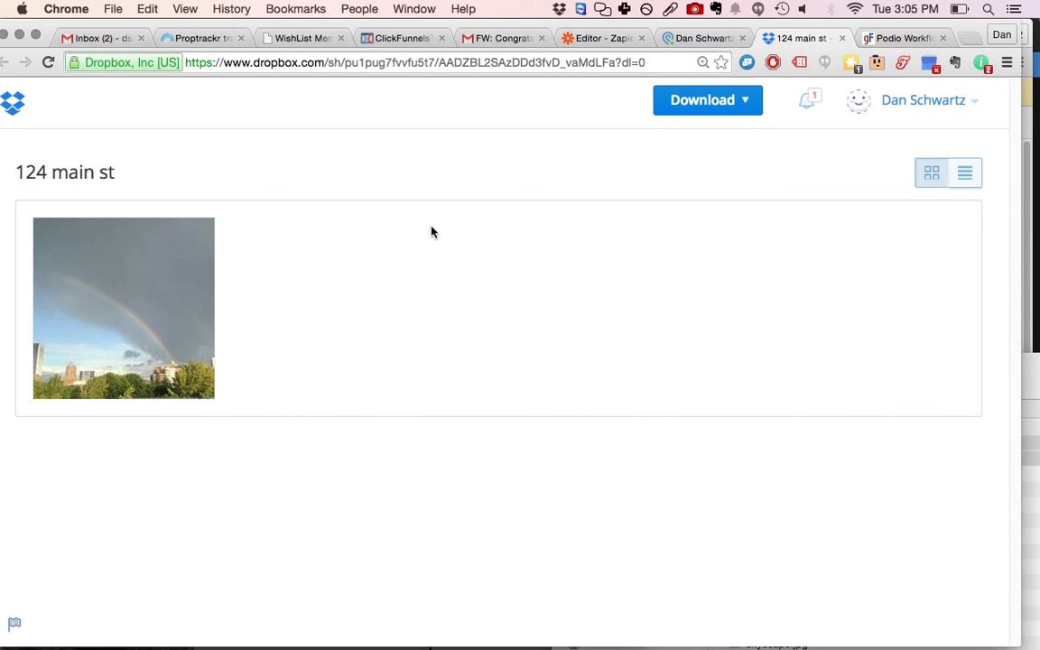